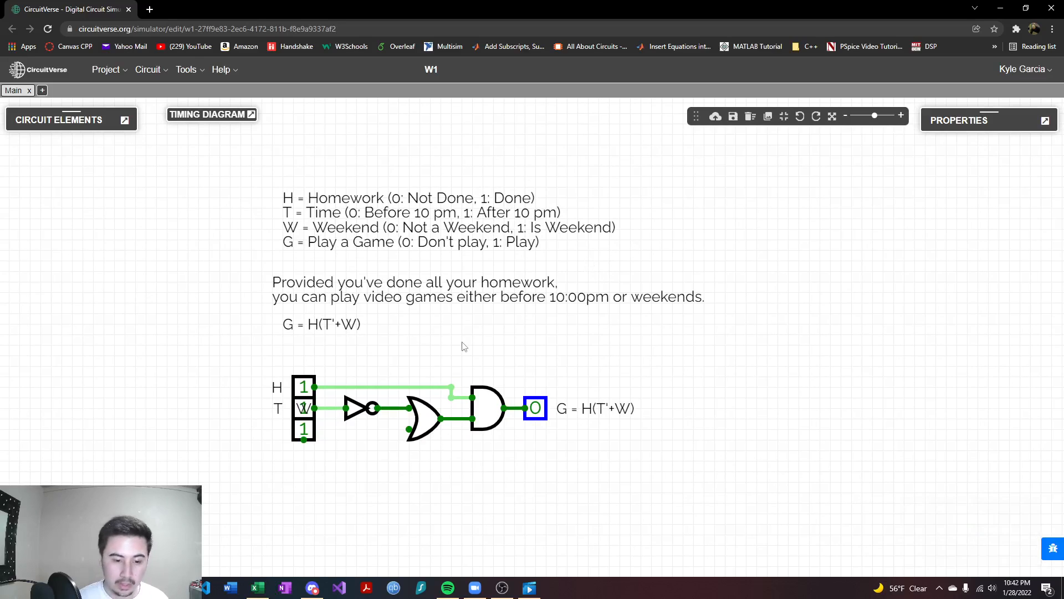
mouse_move(477, 329)
left_mouse_down()
mouse_move(473, 342)
mouse_move(478, 322)
left_mouse_up()
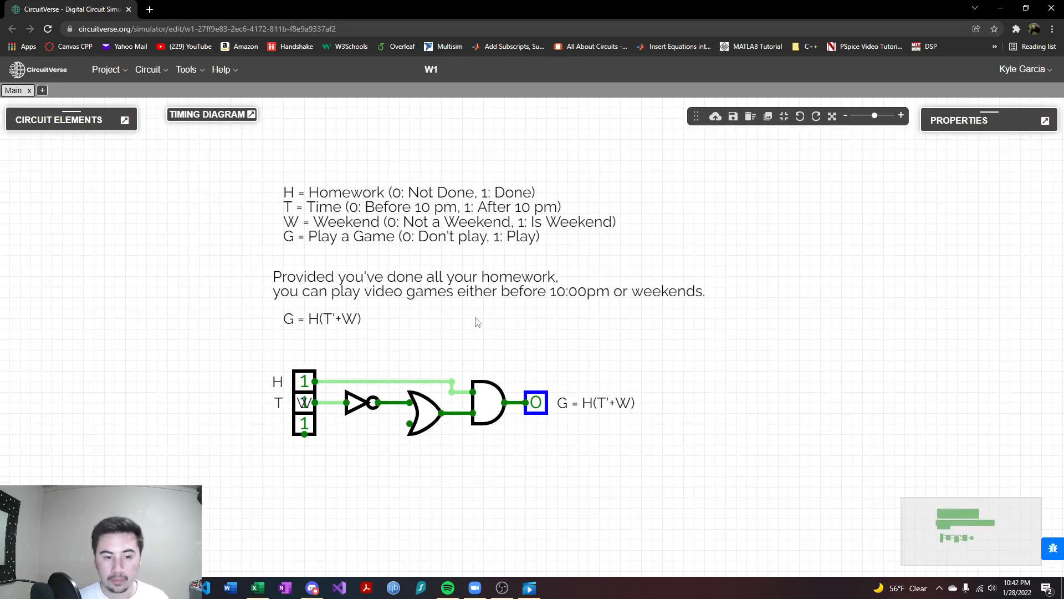
left_click_drag(443, 158, 442, 181)
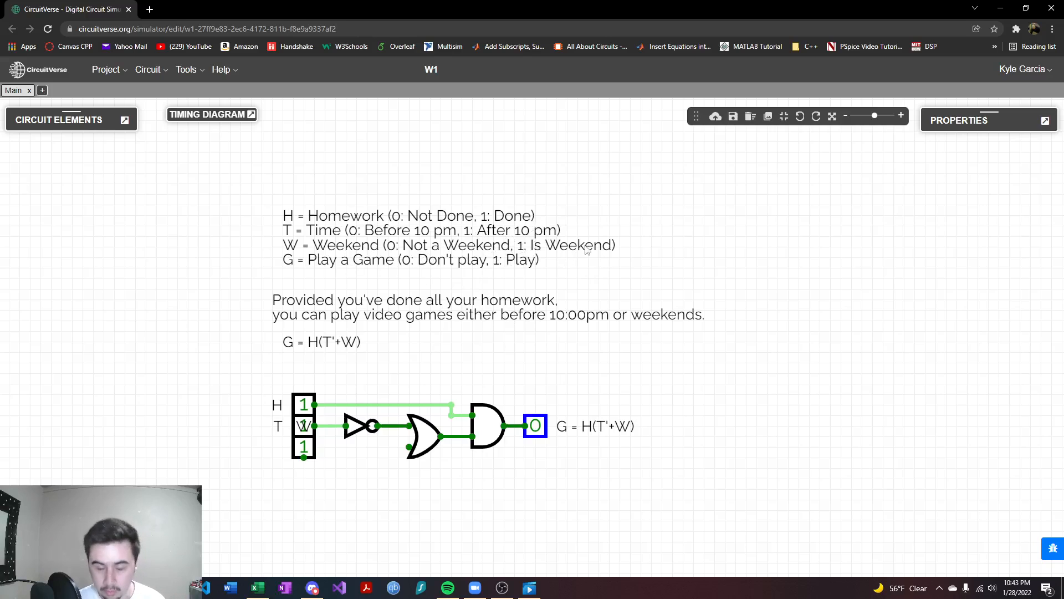
scroll(671, 238, "down", 2)
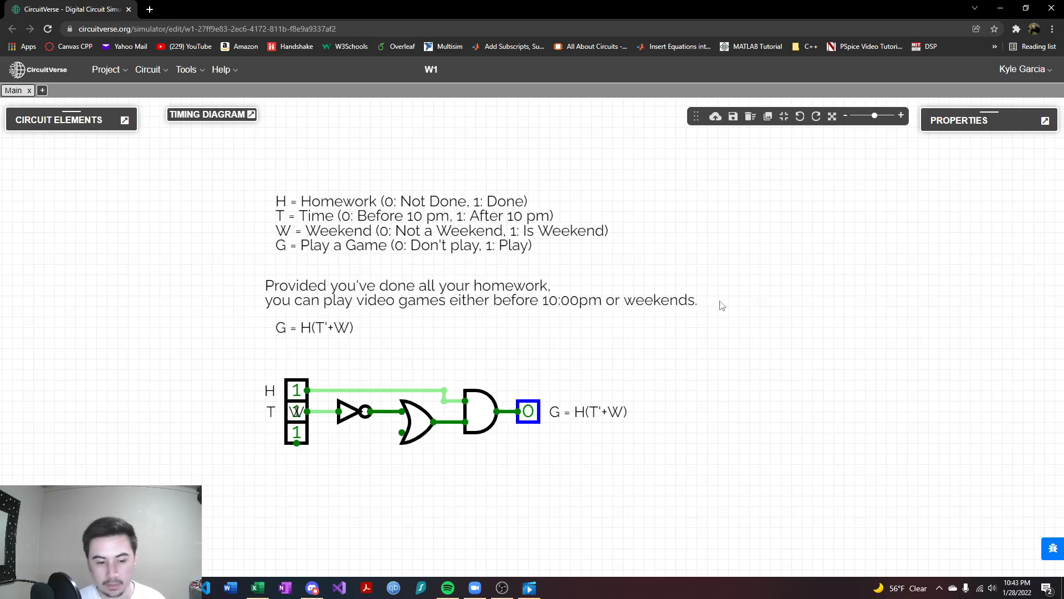
left_click_drag(450, 328, 454, 339)
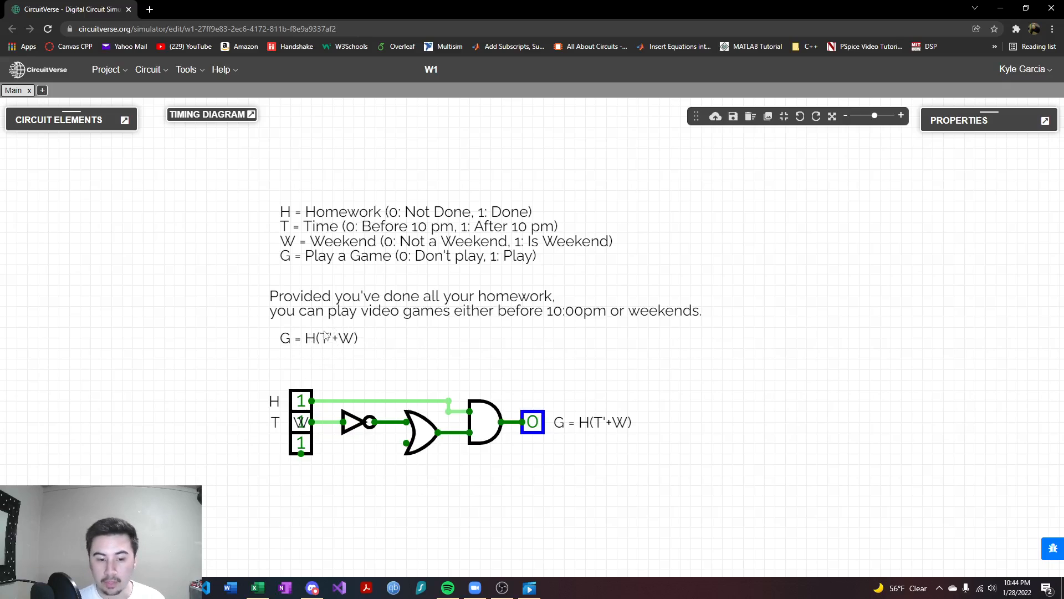
left_click_drag(463, 341, 436, 303)
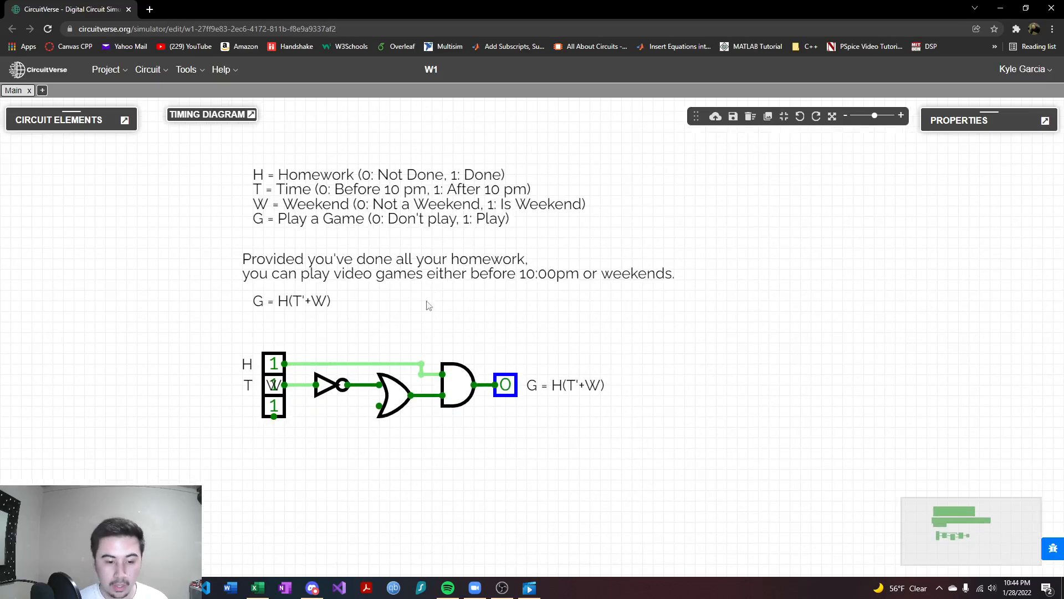
- Connect the W input to the OR gate's open lower terminal and set W to 0
mouse_move(276, 390)
left_mouse_down()
mouse_move(265, 388)
mouse_move(305, 388)
mouse_move(264, 426)
mouse_move(270, 406)
mouse_move(278, 437)
mouse_move(370, 441)
mouse_move(373, 407)
left_mouse_up()
left_click(274, 406)
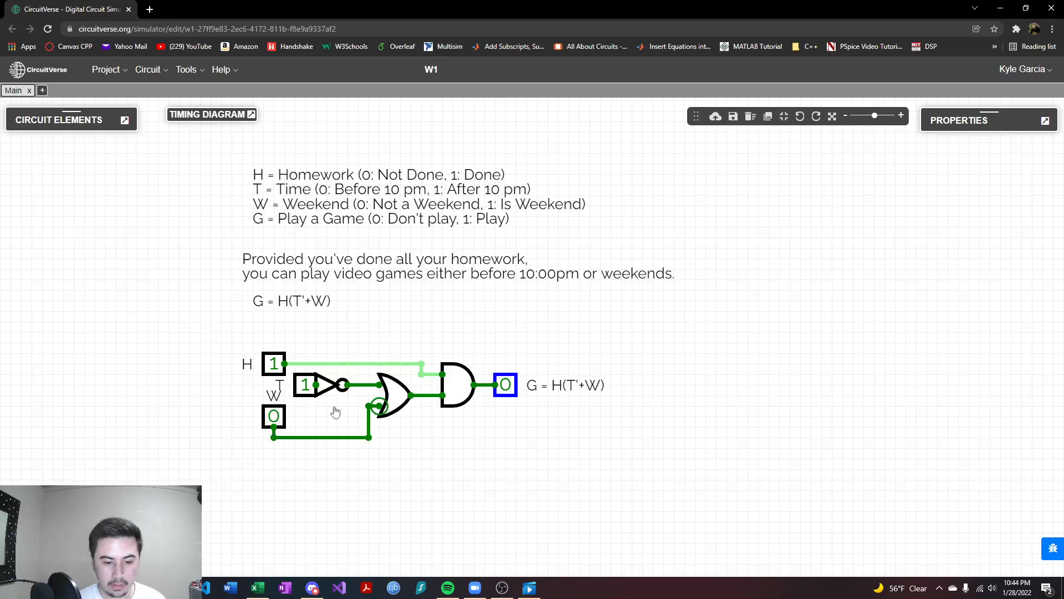
left_click(274, 417)
- Set the T input to 0 directly below H, and move the W input below T so its label is clear
left_click_drag(273, 417, 273, 438)
left_click_drag(302, 388, 271, 388)
left_click(275, 436)
left_click_drag(275, 436, 248, 417)
left_click(281, 421)
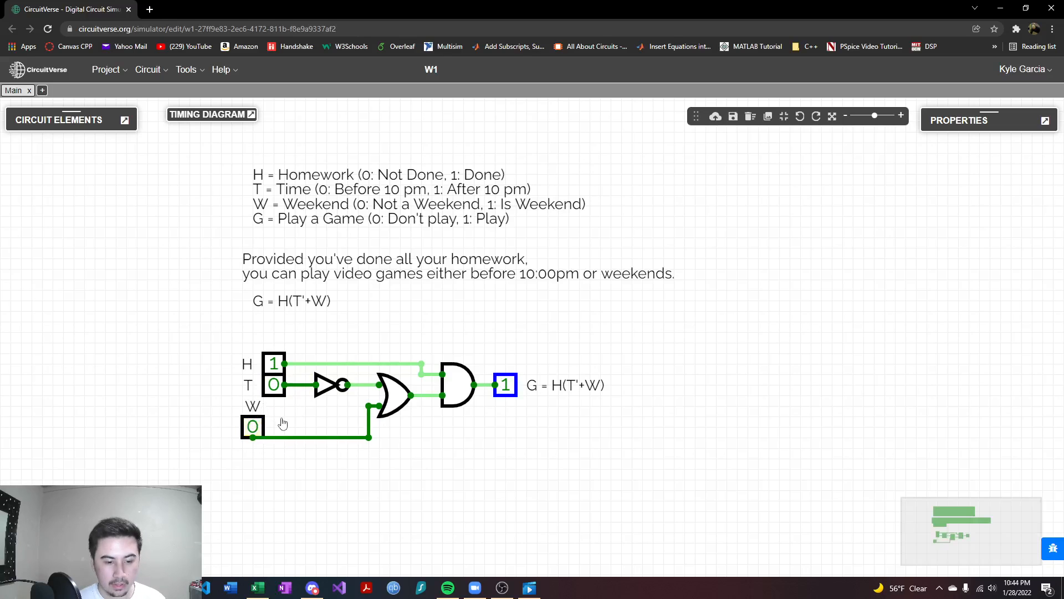
left_click_drag(480, 338, 463, 365)
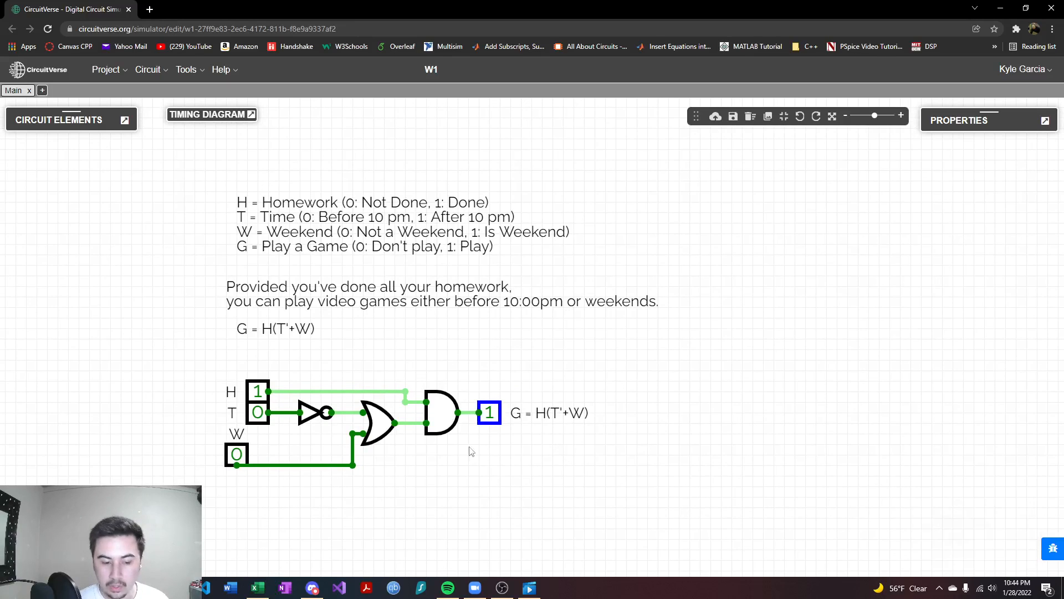
left_click_drag(537, 333, 529, 363)
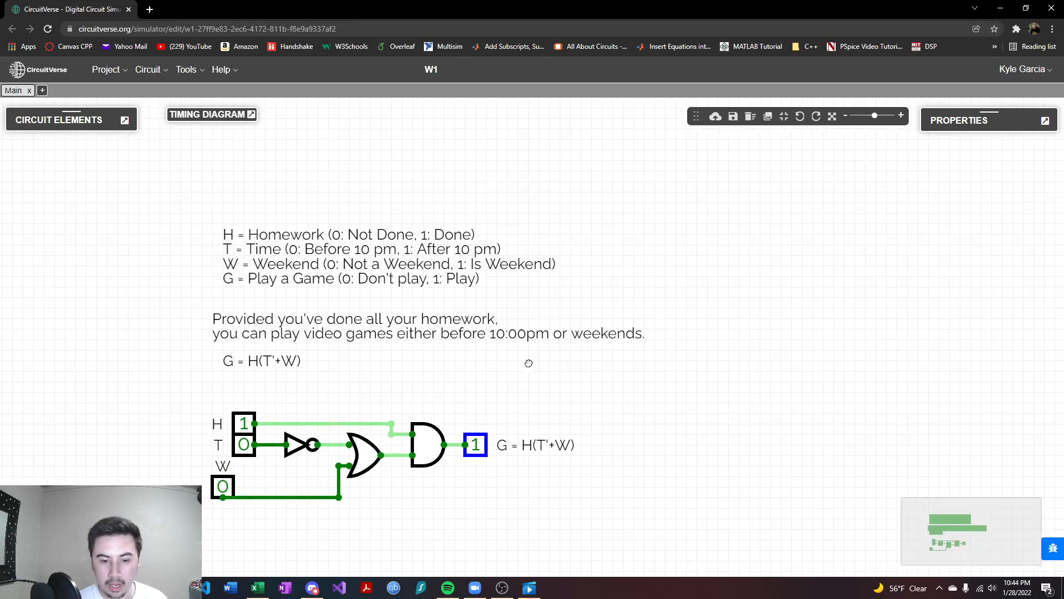
- Switch to the Excel truth table and examine the H, T and W cells in row 2 and the G formula in D2
left_click(256, 595)
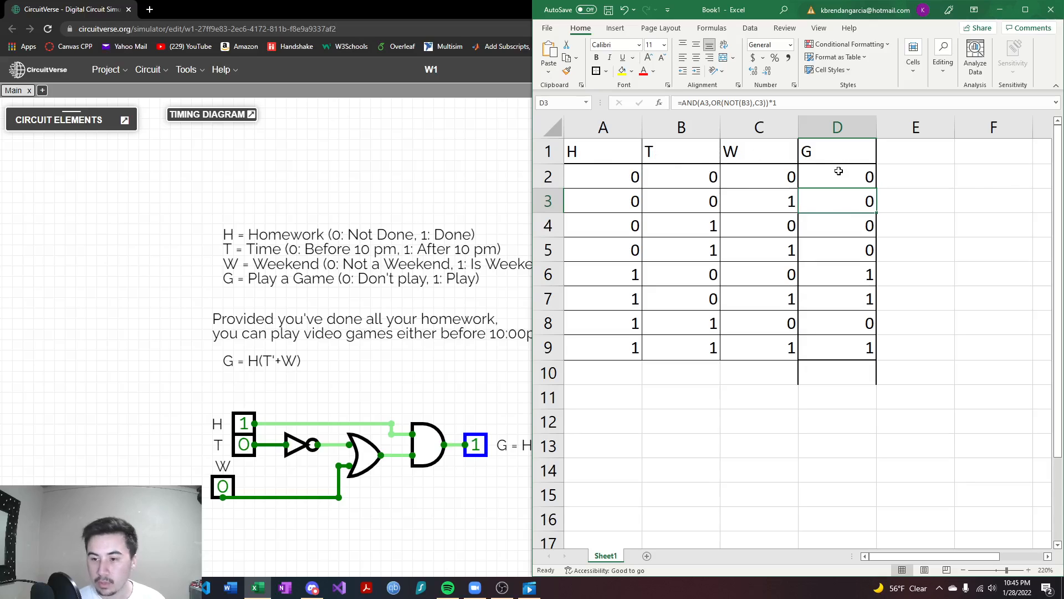
left_click(816, 177)
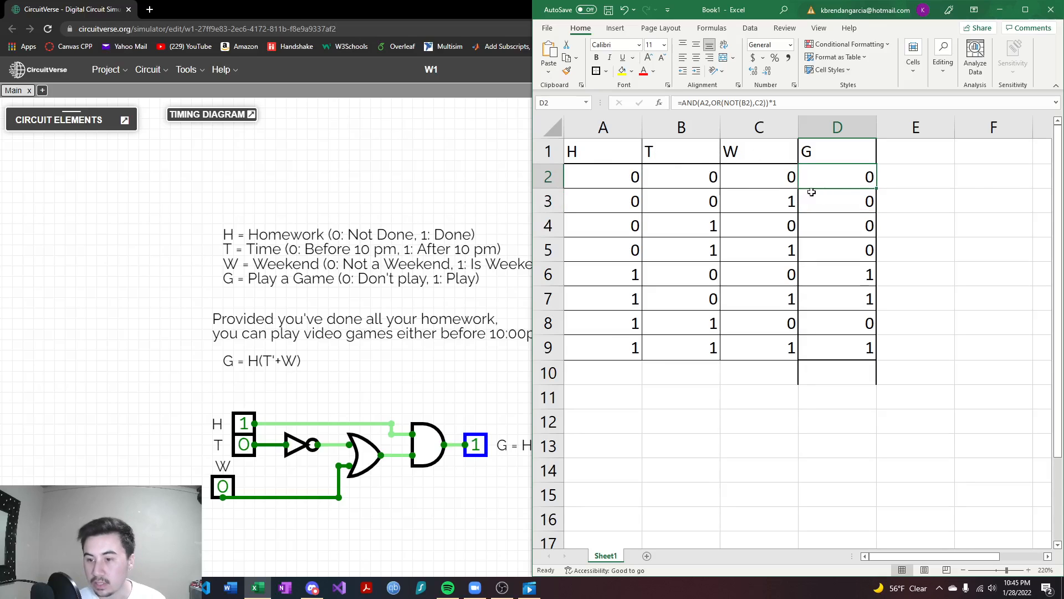
left_click(635, 182)
left_click(682, 178)
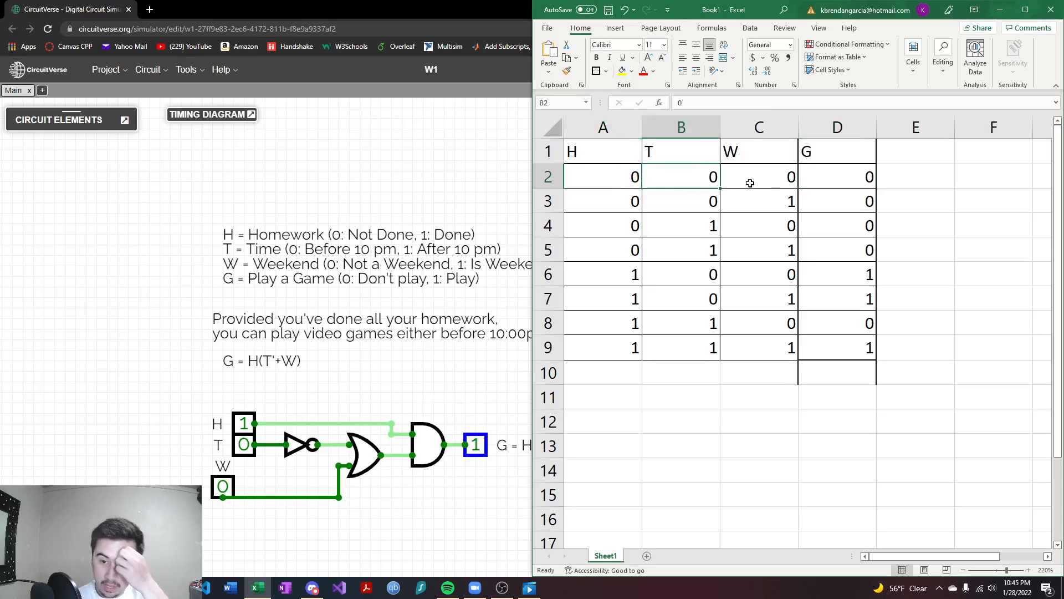
left_click(752, 178)
left_click(854, 175)
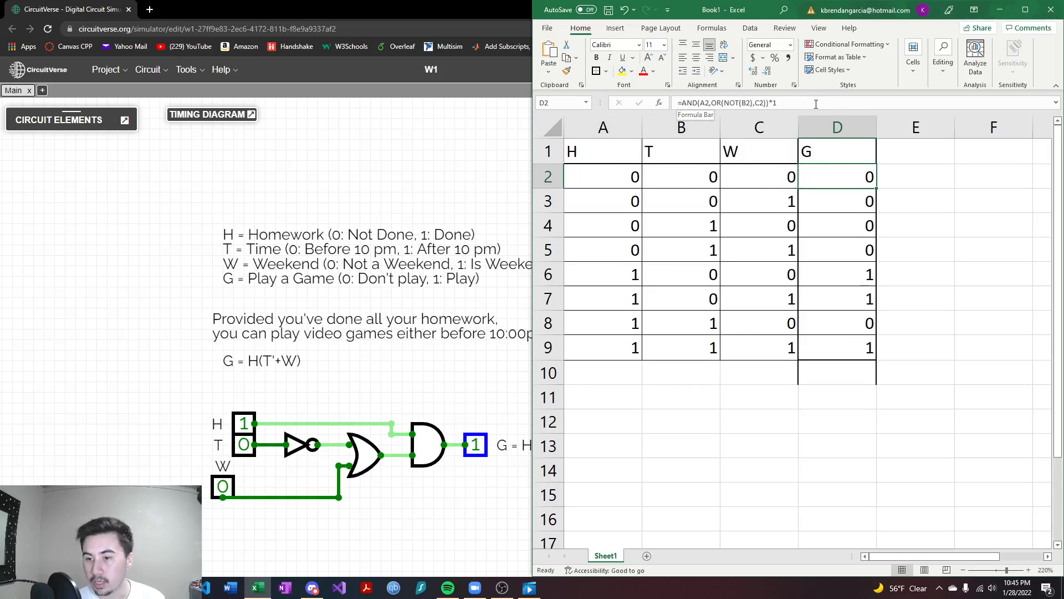
- Remove the *1 multiplier from the end of the G formula in D2
left_click(775, 102)
key("BackSpace")
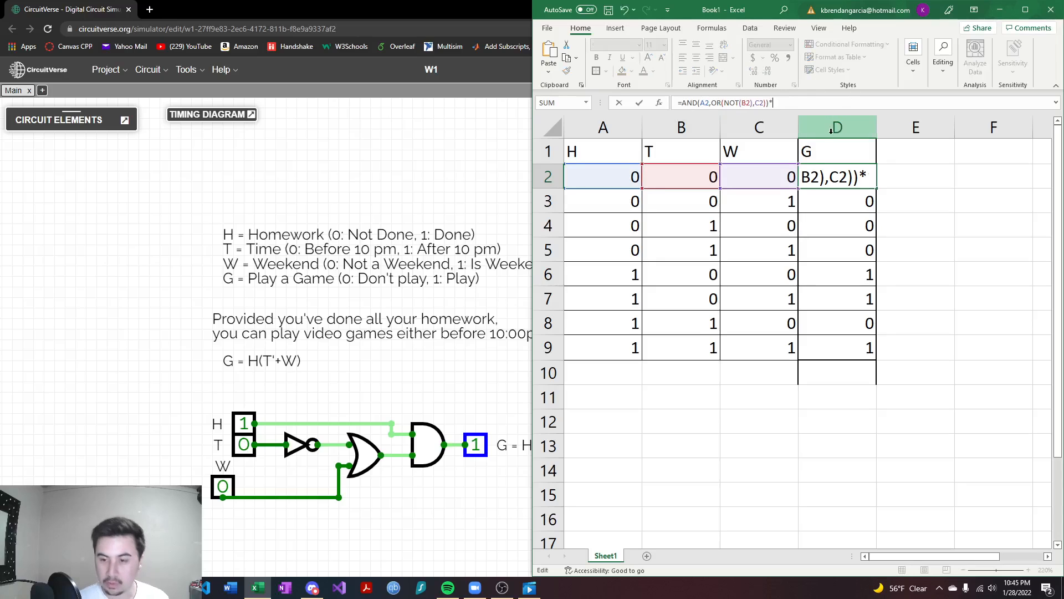
key("Return")
left_click(843, 178)
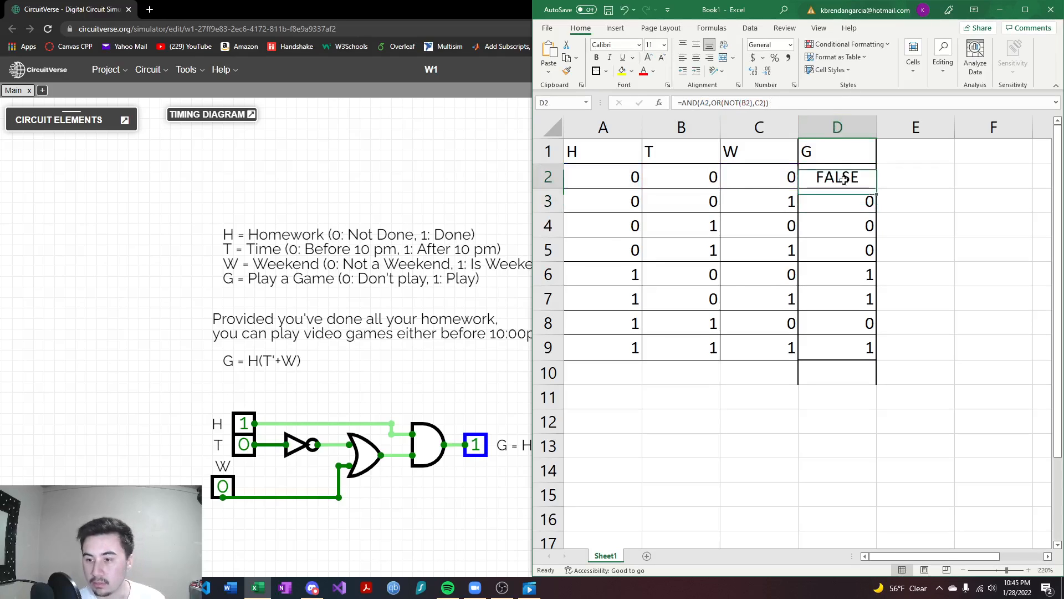
- Append *1 to the formula in D2 so that it reads =AND(A2,OR(NOT(B2),C2))*1
left_click(774, 102)
type("*1")
key("Return")
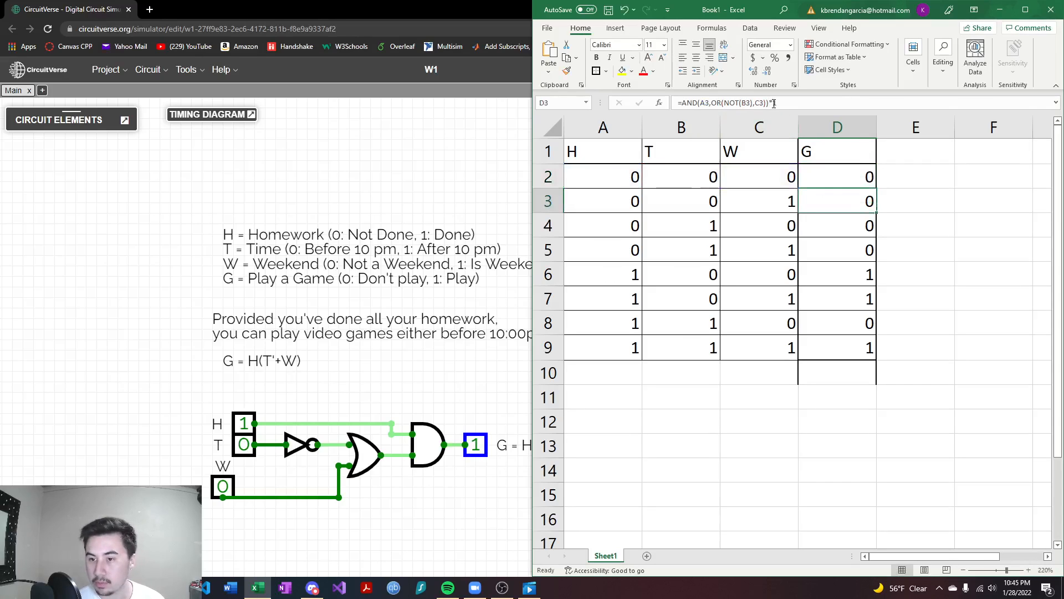
- Review the G column formulas row by row from D2 through D9
left_click(852, 177)
left_click(831, 203)
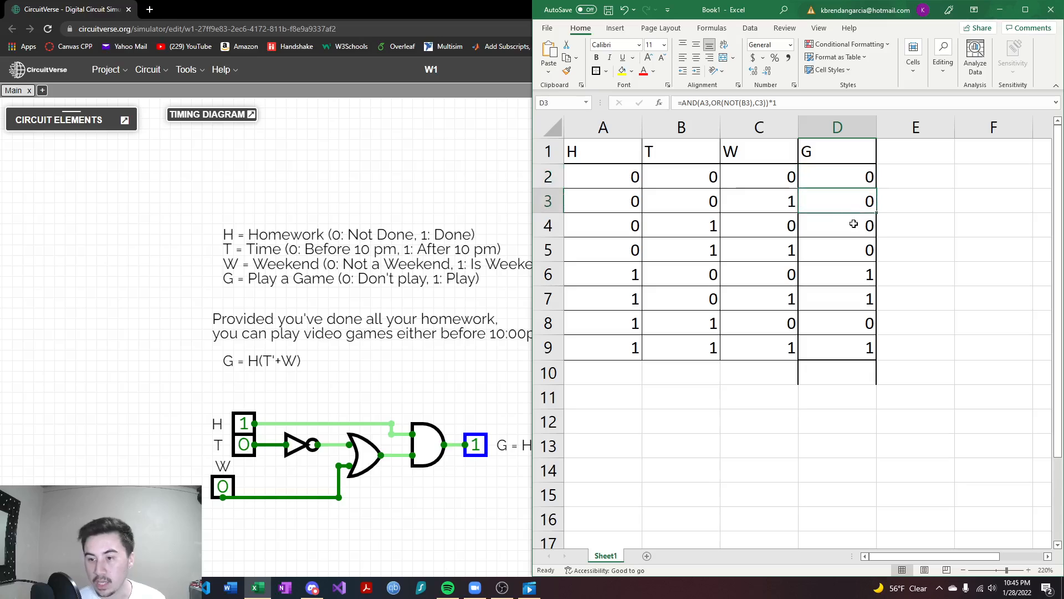
left_click(851, 223)
left_click(858, 252)
left_click(859, 276)
left_click(860, 301)
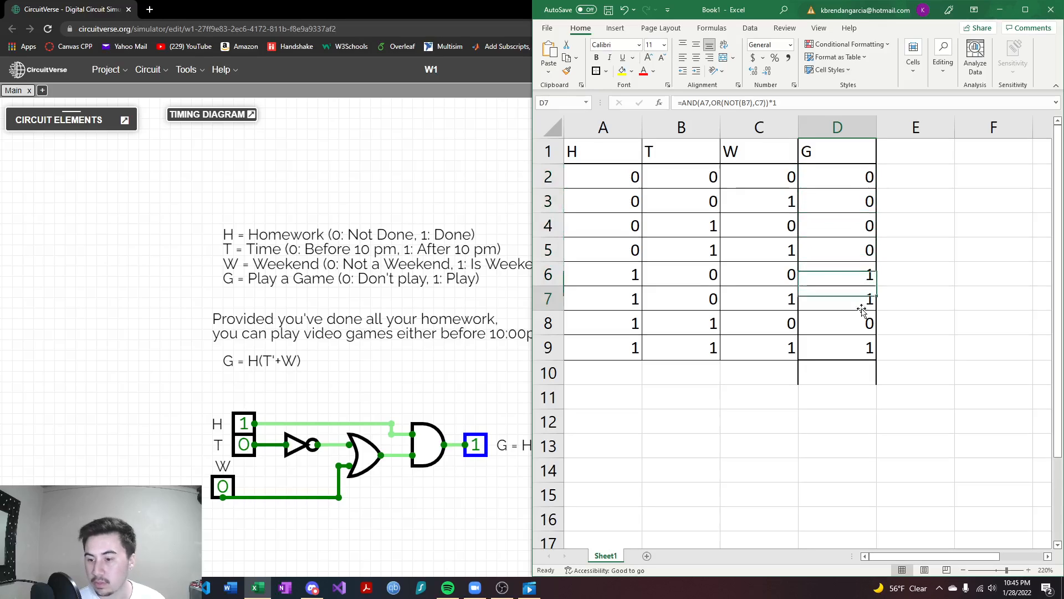
left_click(859, 324)
left_click(859, 343)
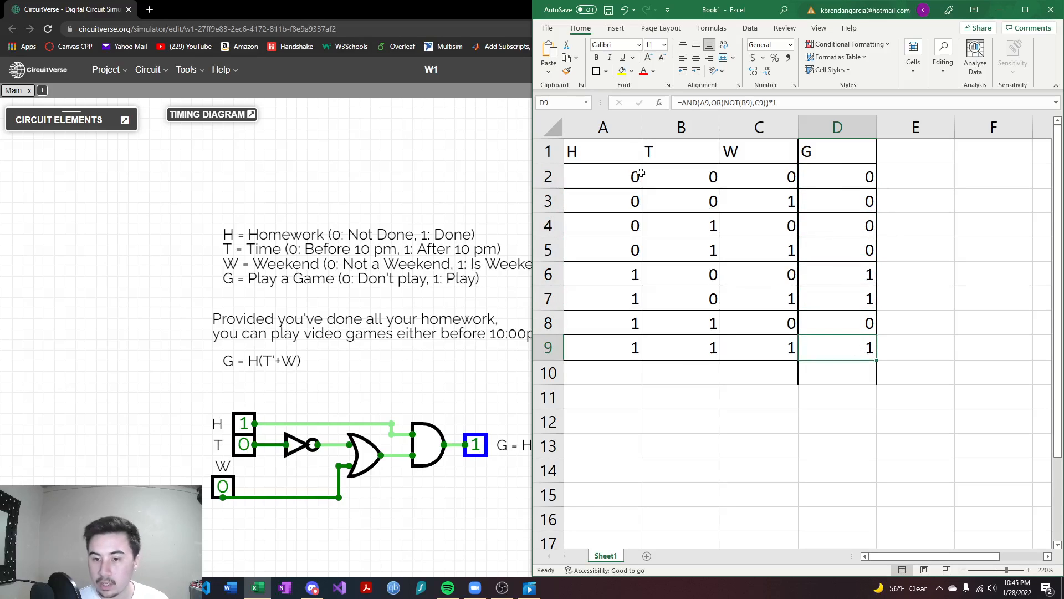
- Fill the D2 formula down the G column through D9
left_click(854, 182)
left_click_drag(878, 189, 878, 359)
left_click(893, 302)
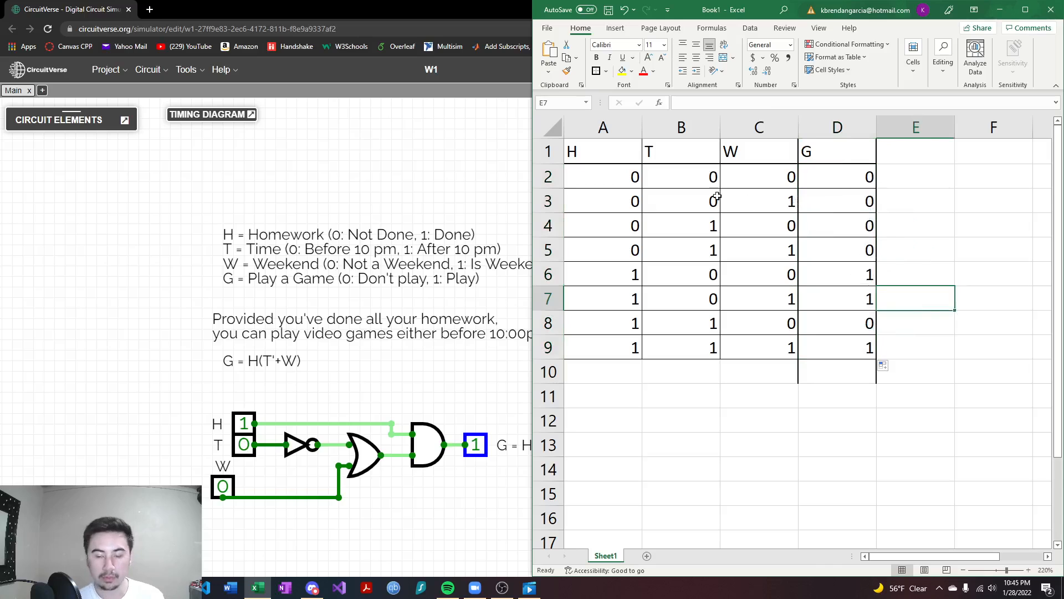
- Switch back to the CircuitVerse window and place it side by side with the Excel truth table, with the circuit in view
left_click(443, 373)
left_click_drag(442, 373, 376, 340)
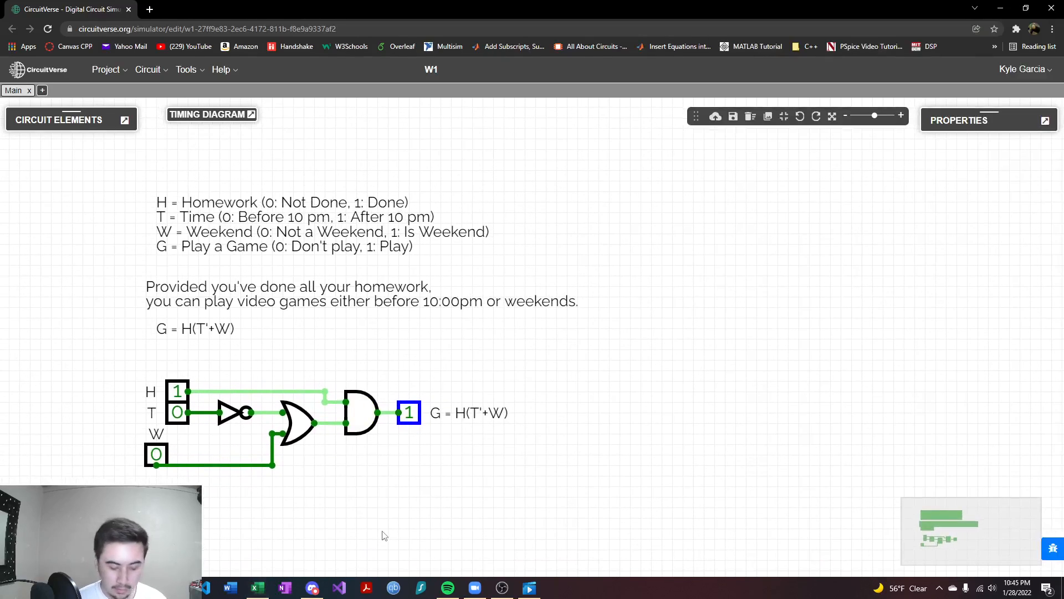
key("super+Left")
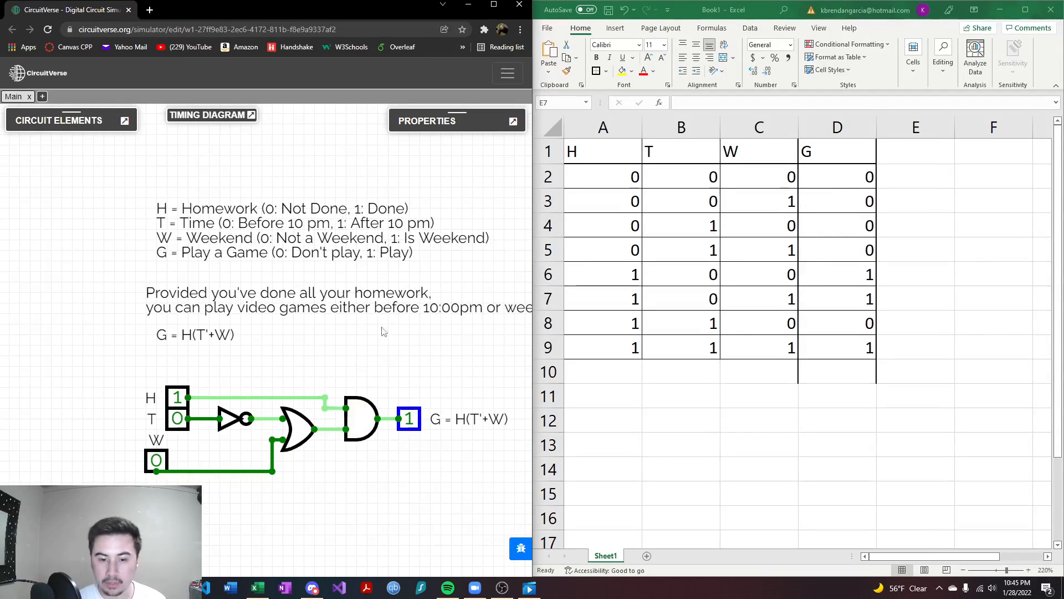
left_click_drag(425, 332, 391, 222)
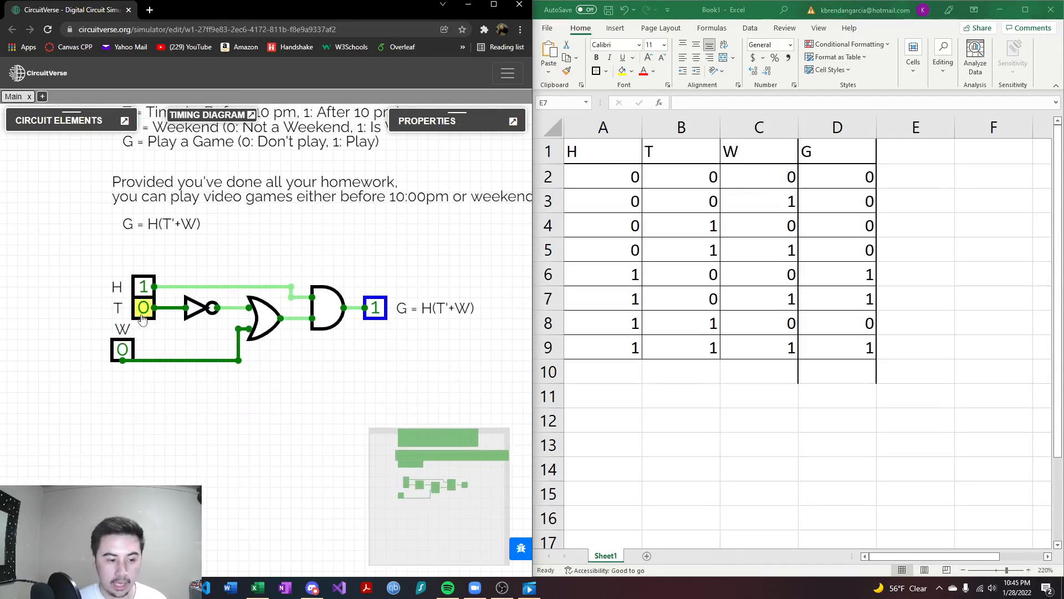
- Set H to 0 and align the W input directly beneath T, leaving H, T and W all at 0
left_click(143, 286)
left_click_drag(123, 349, 146, 349)
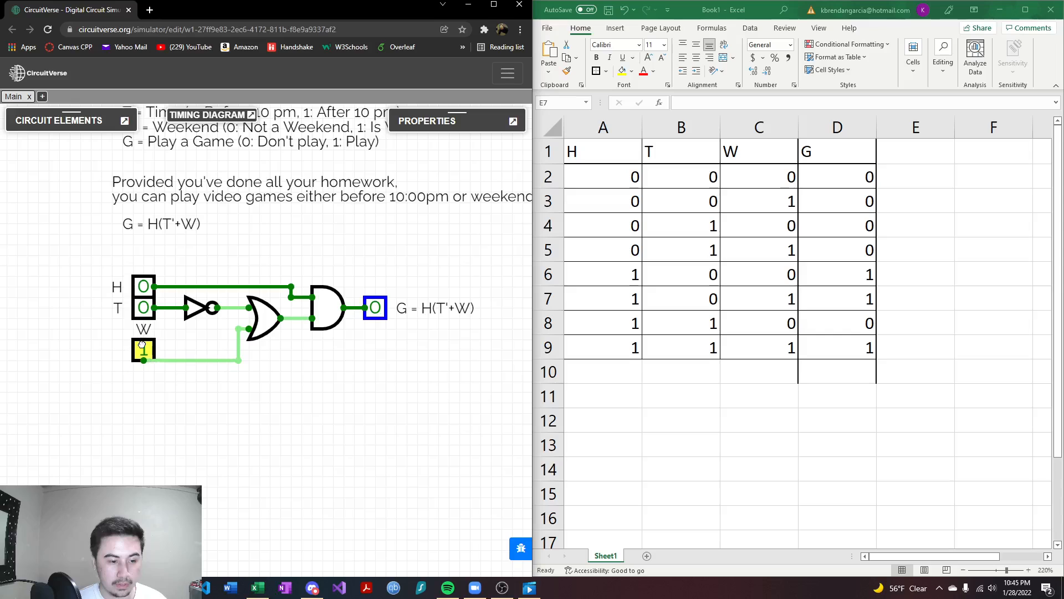
left_click(147, 351)
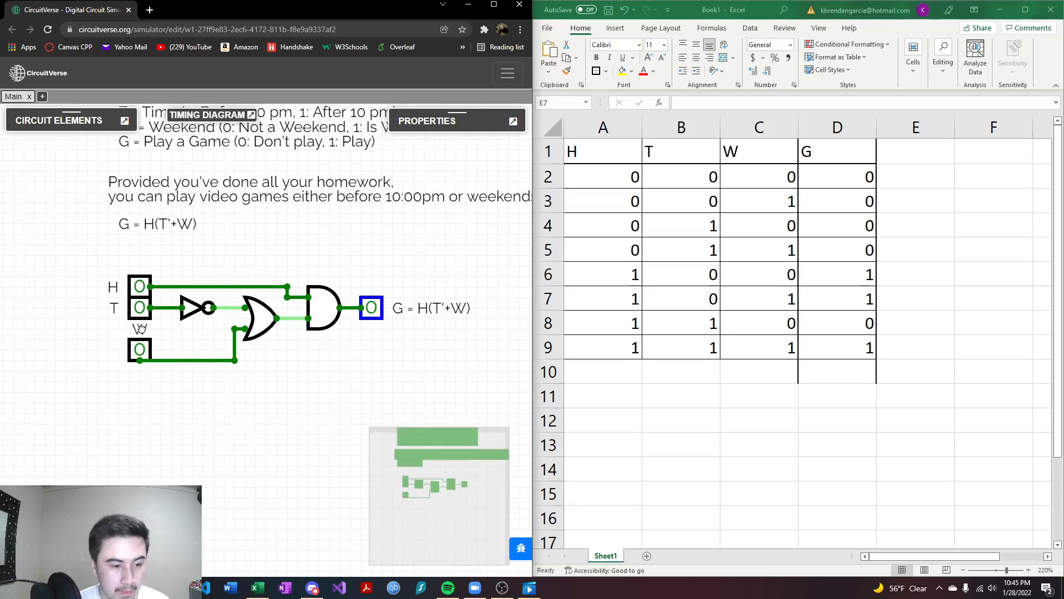
left_click_drag(145, 332, 167, 330)
left_click(173, 348)
left_click(175, 348)
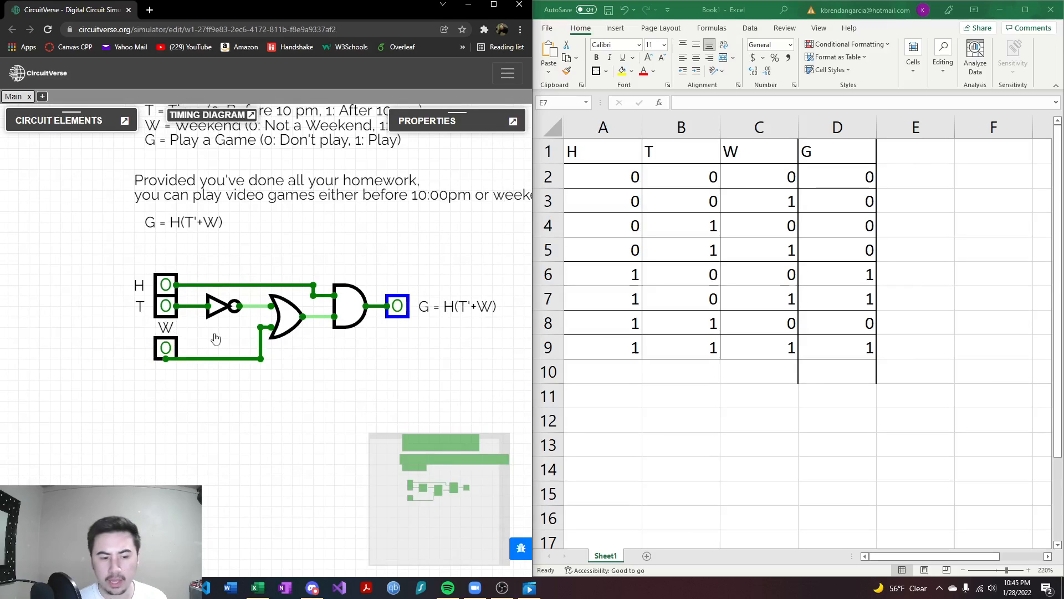
left_click_drag(215, 339, 235, 370)
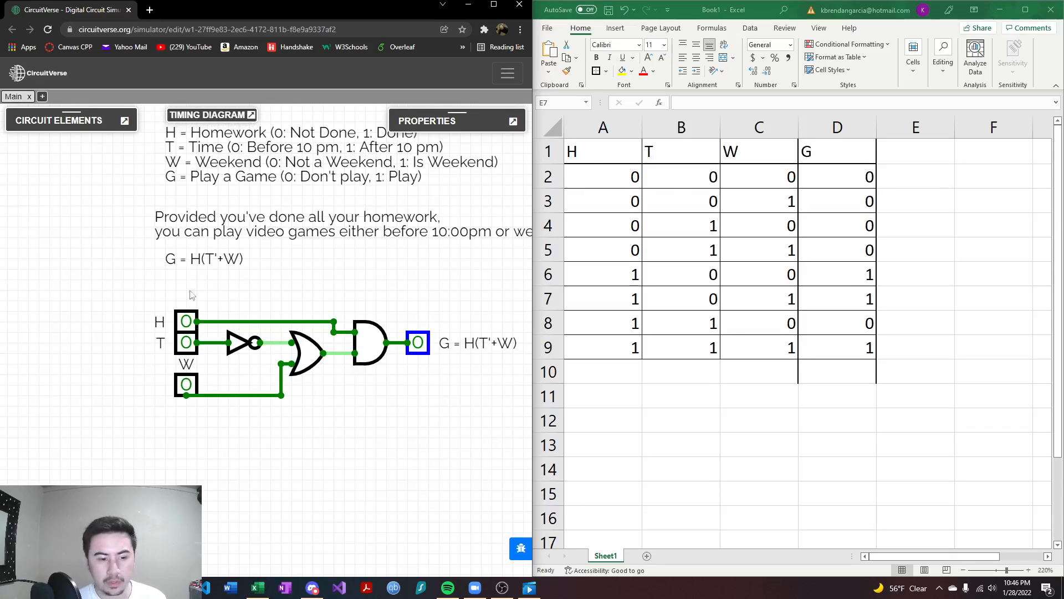
left_click_drag(287, 275, 243, 261)
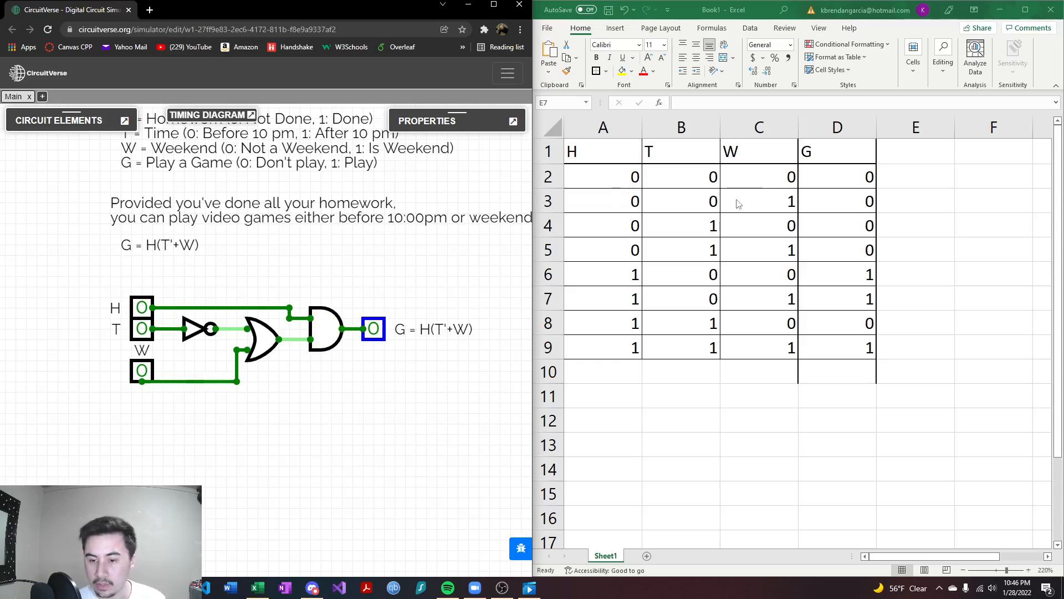
- Test the circuit with H = 0 for the T, W combinations 0,1, 1,0 and 1,1 against the truth table
left_click(133, 373)
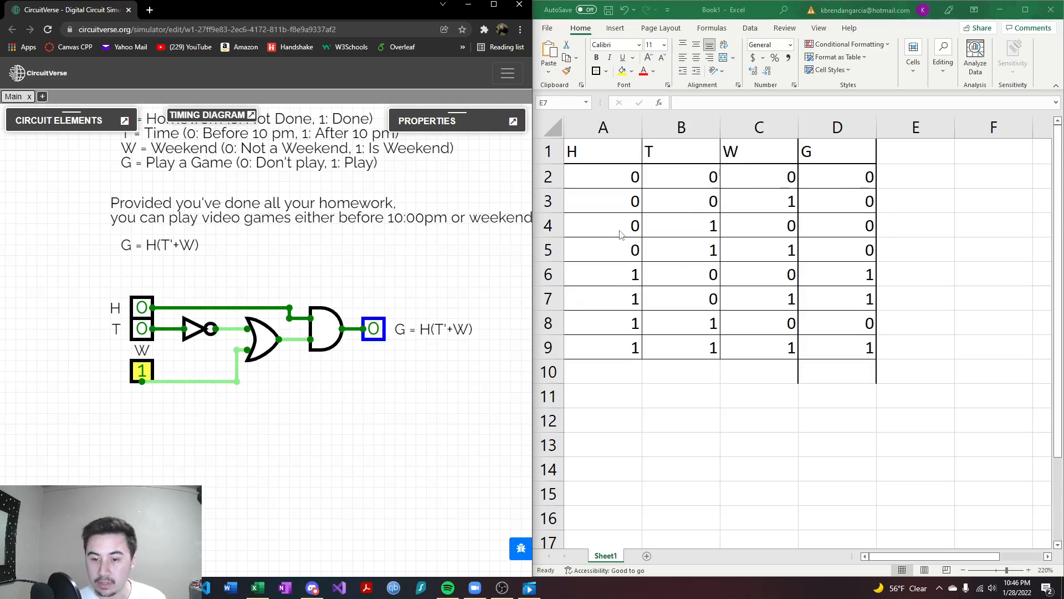
left_click(139, 368)
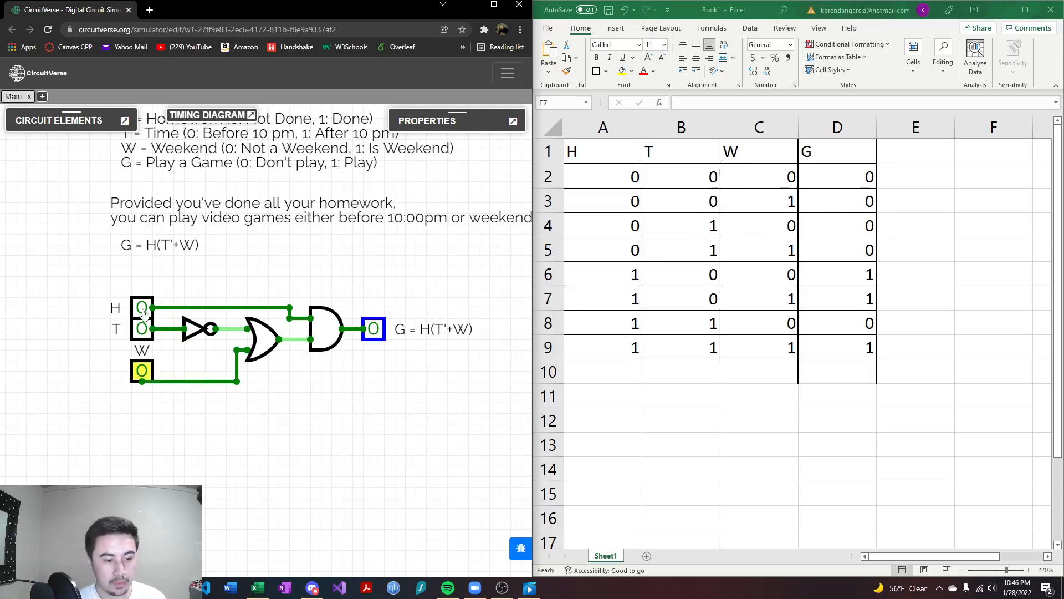
left_click(141, 327)
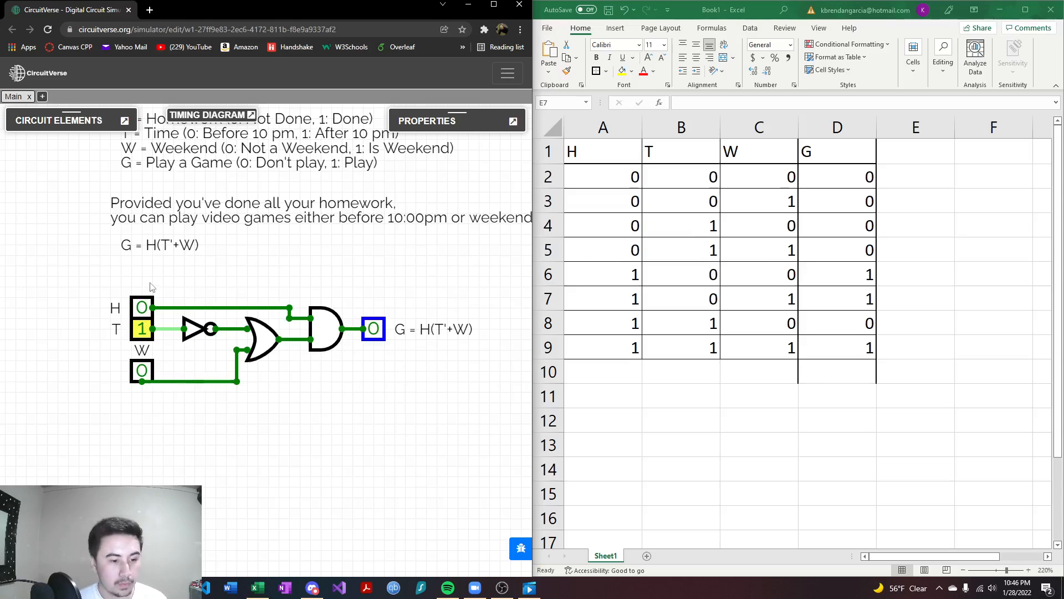
left_click(142, 368)
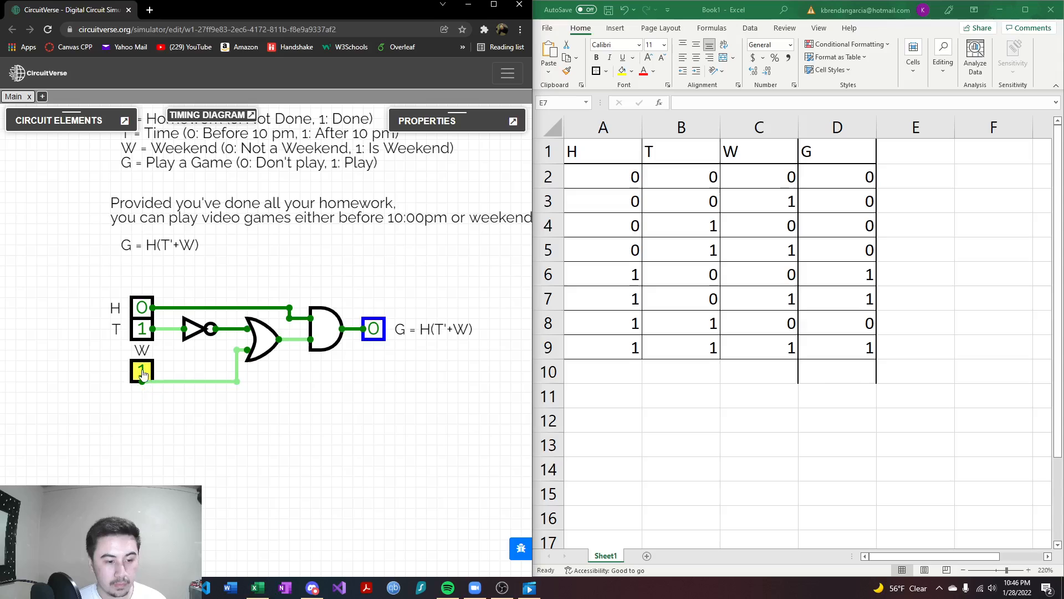
- Test the circuit with H = 1 for the T, W combinations 0,0, 0,1, 1,0 and 1,1 against the truth table
left_click(142, 372)
left_click(142, 329)
left_click(142, 308)
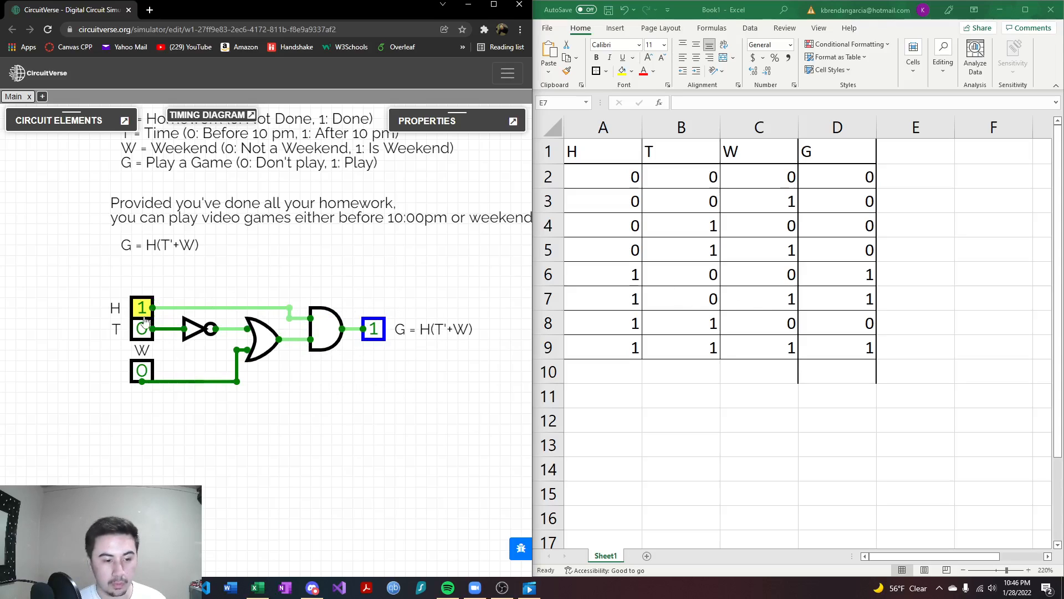
left_click(142, 370)
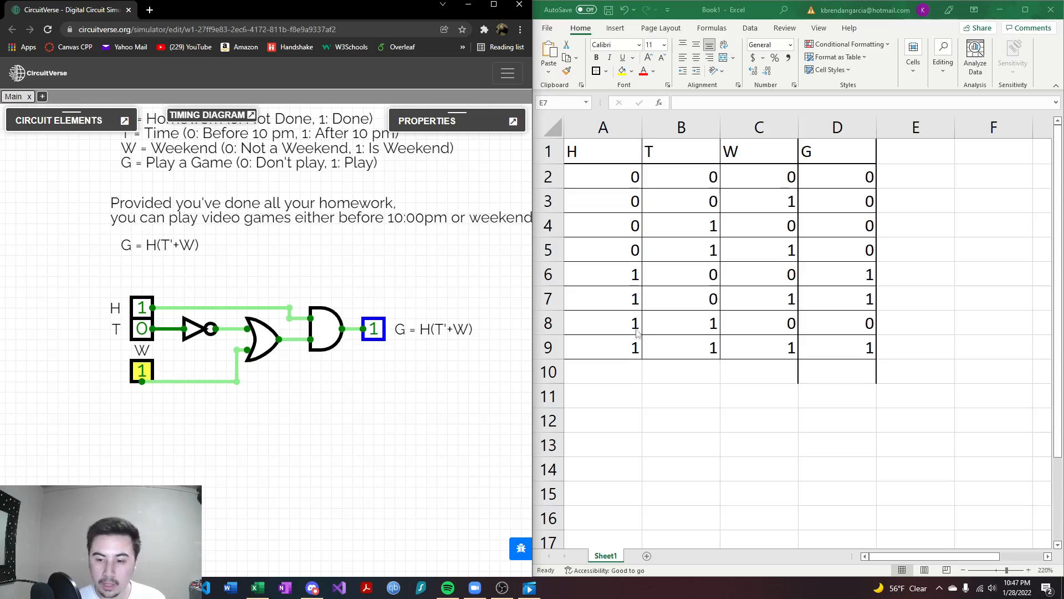
left_click(143, 373)
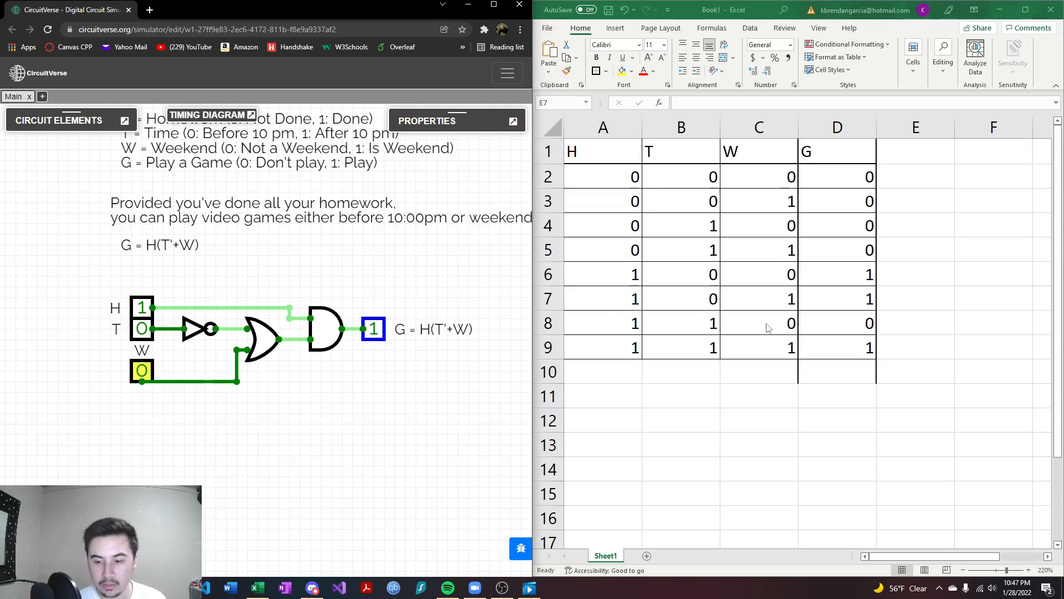
left_click(142, 329)
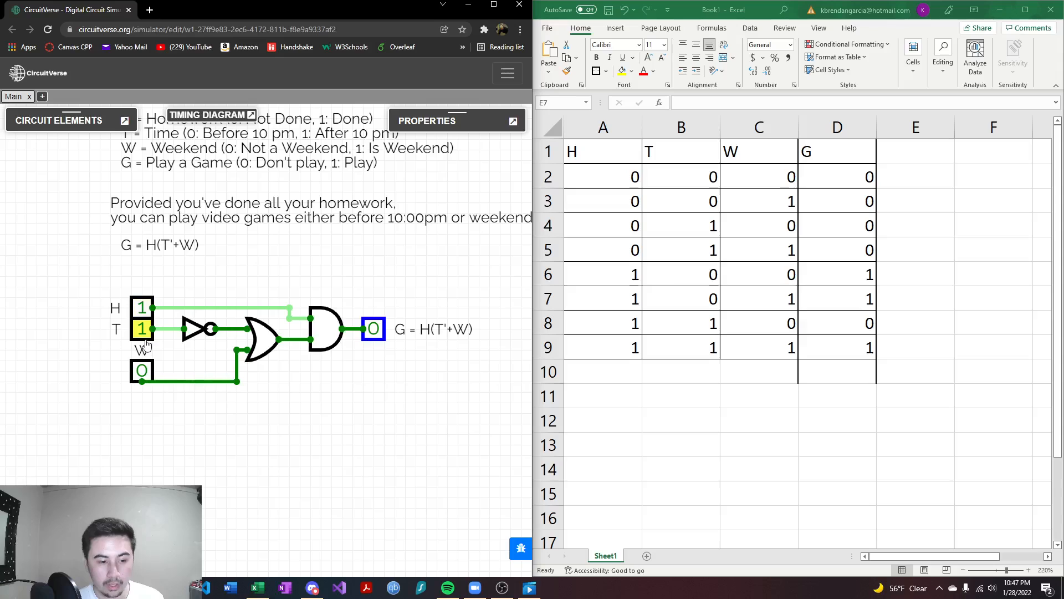
left_click(142, 371)
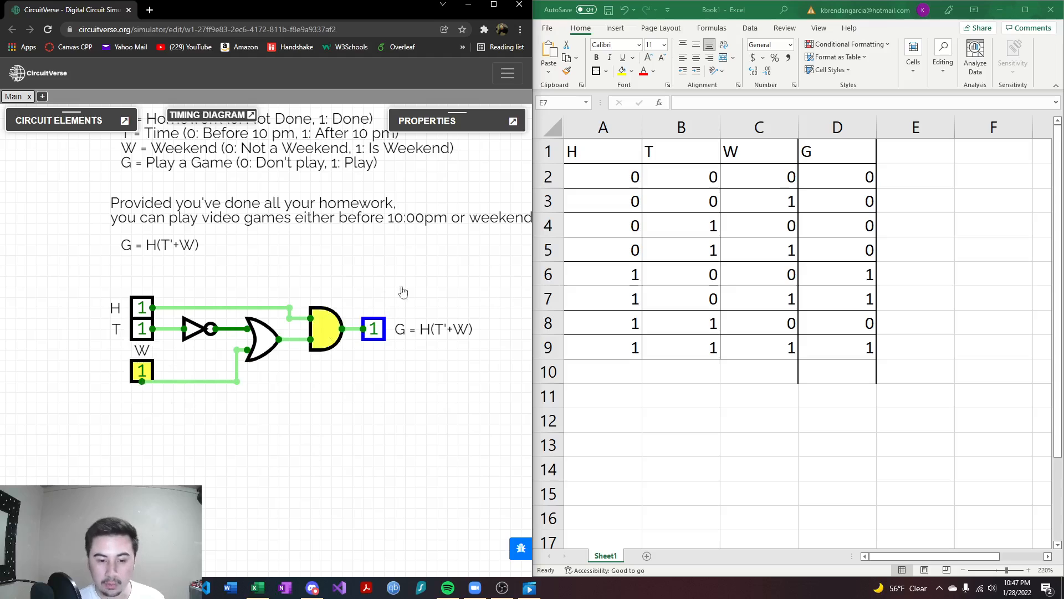
- Examine the formula in cell D2 against the complete problem statement and circuit diagram
mouse_move(446, 295)
left_mouse_down()
mouse_move(480, 278)
mouse_move(475, 266)
mouse_move(466, 300)
left_mouse_up()
left_click_drag(397, 268, 404, 290)
scroll(415, 283, "down", 5)
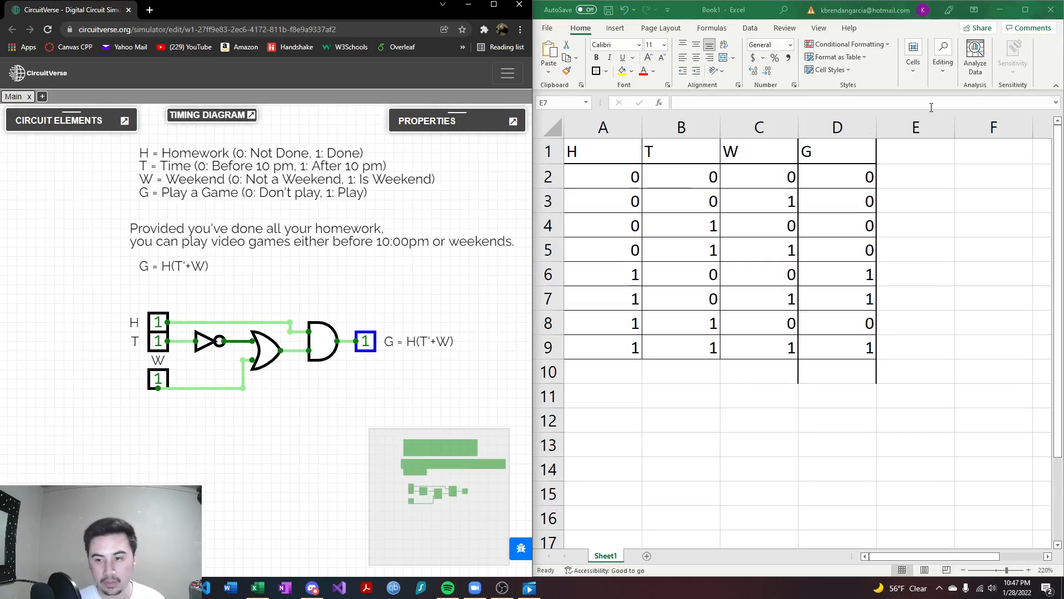
left_click(826, 176)
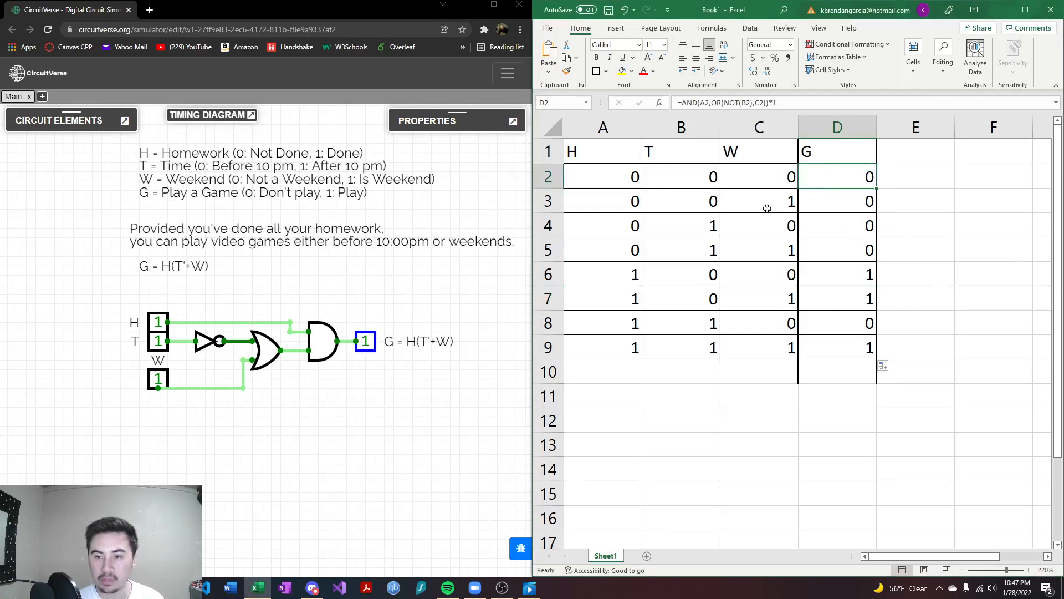
left_click_drag(365, 293, 331, 268)
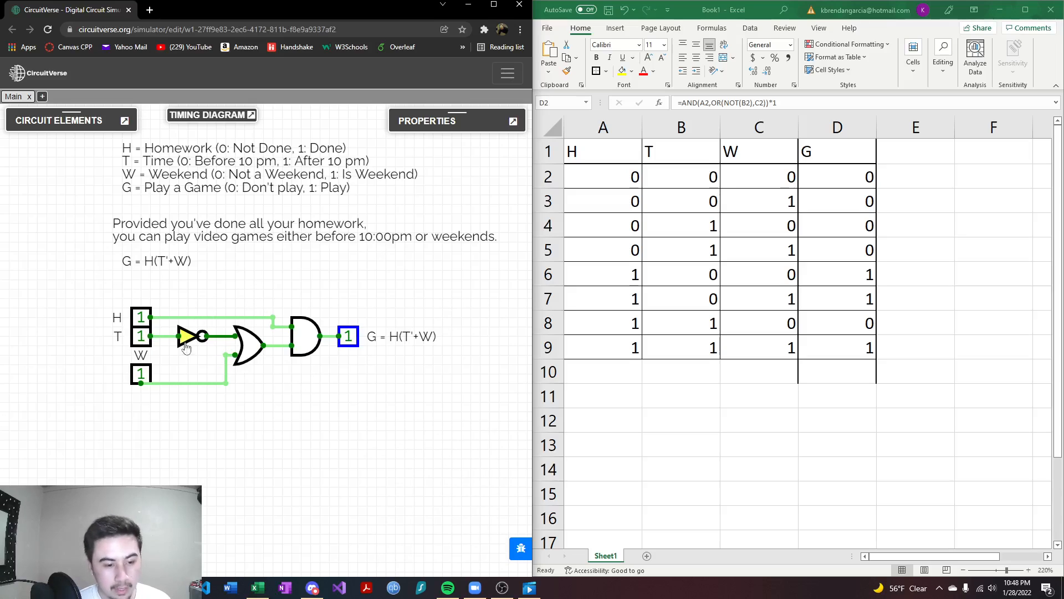
left_click_drag(246, 271, 250, 276)
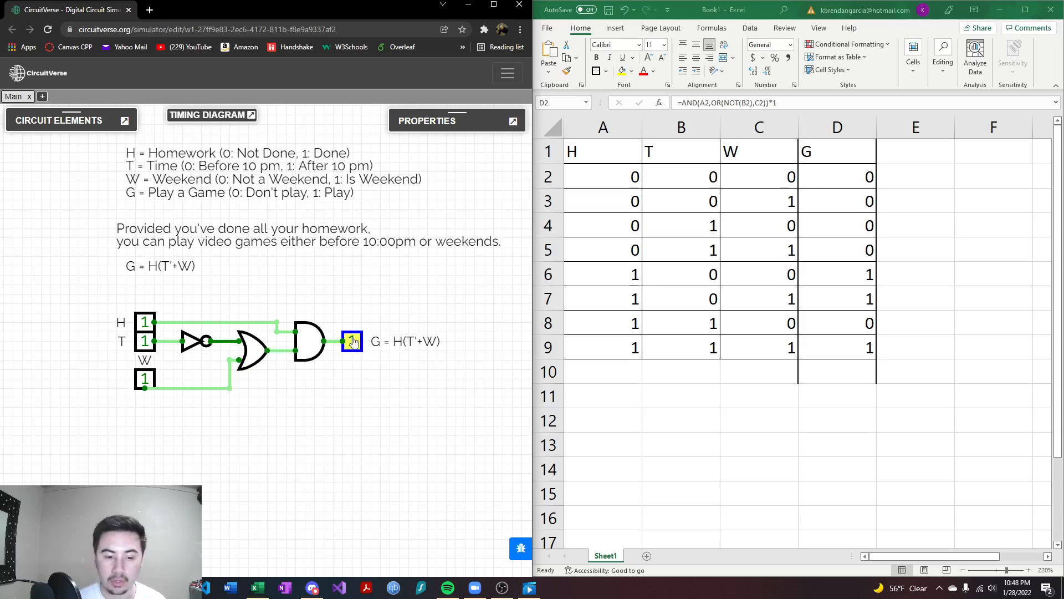
- Set H to 0 and retest the circuit by toggling T and W through their combinations, finishing with both at 1
left_click(145, 322)
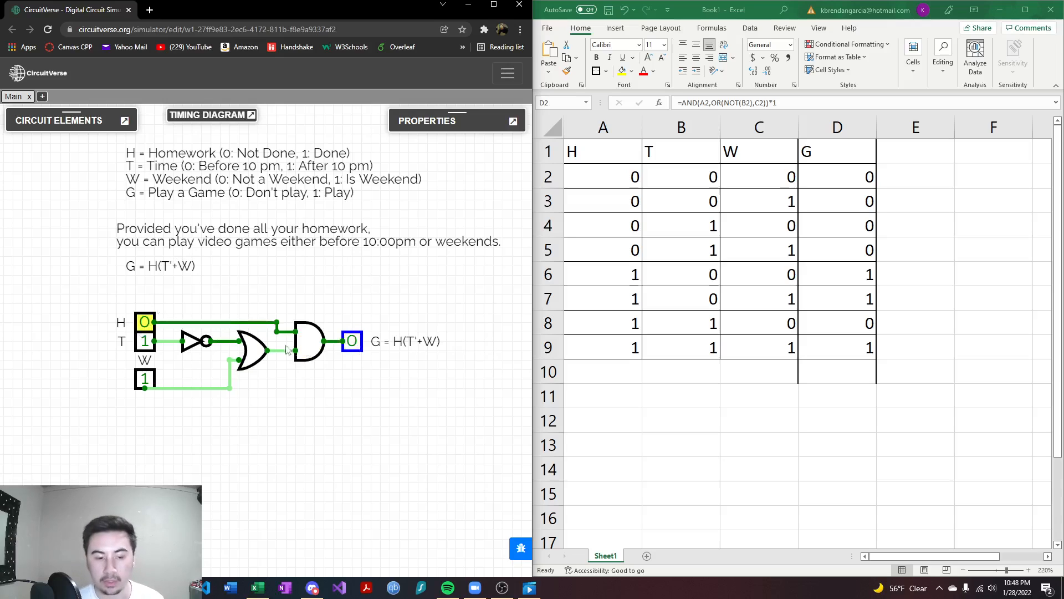
left_click(143, 341)
left_click(143, 342)
left_click(143, 378)
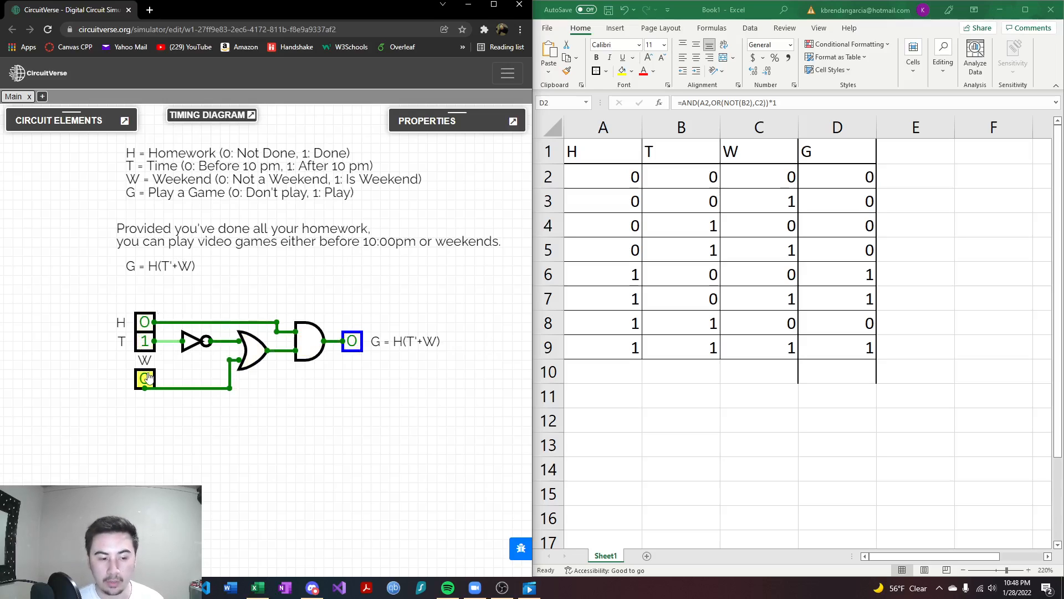
left_click(145, 379)
left_click(144, 342)
left_click(146, 379)
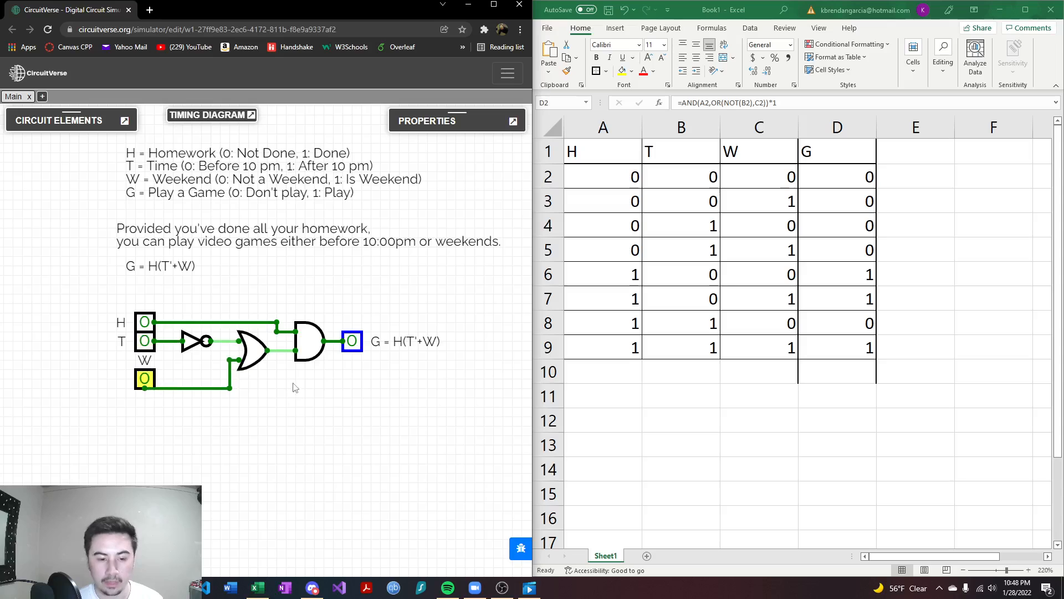
left_click(145, 379)
left_click(146, 342)
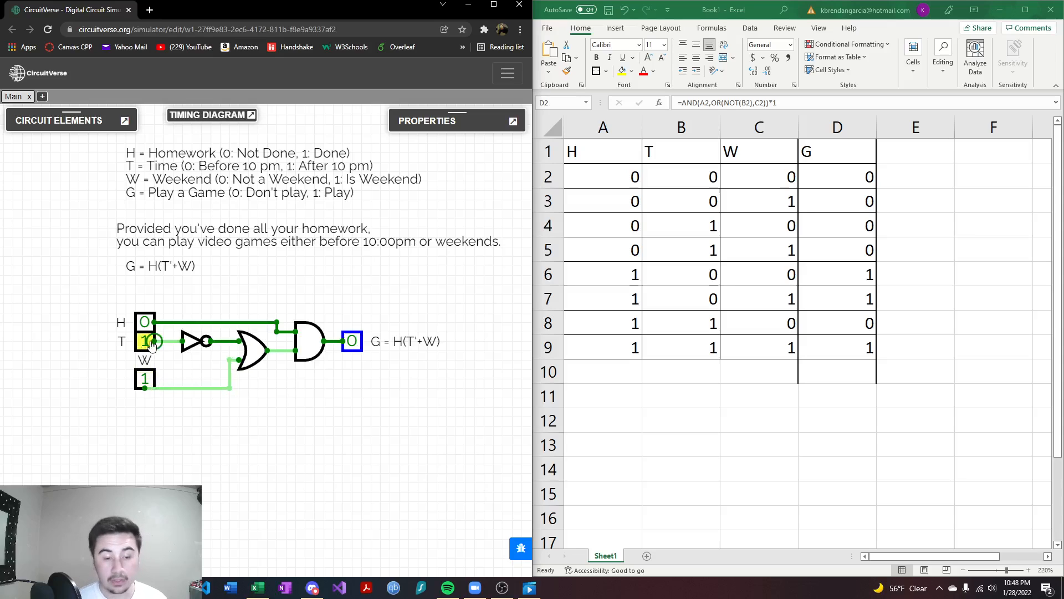